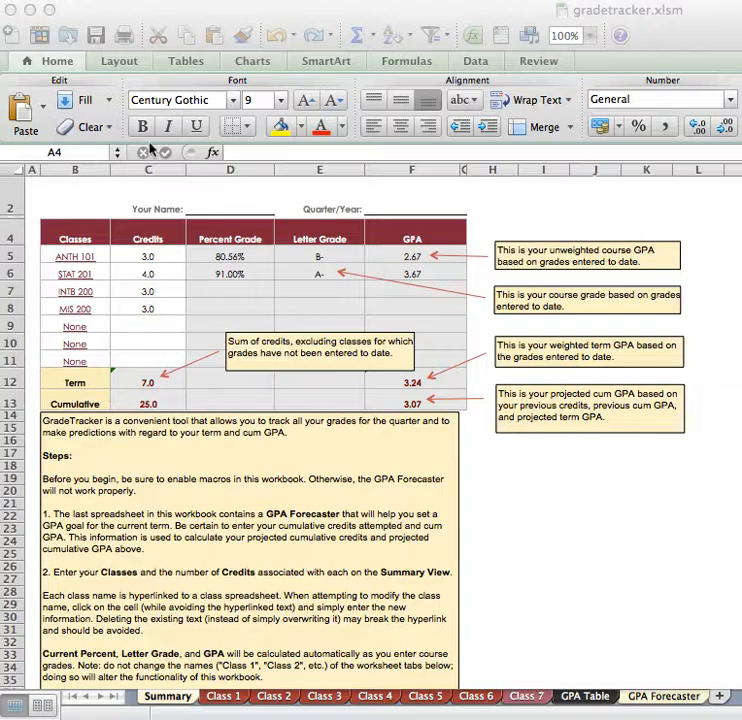
- Open the class sheet linked from ANTH 101 and replace its title with "Math 121"
{"action": "left_click", "coordinate": [80, 258]}
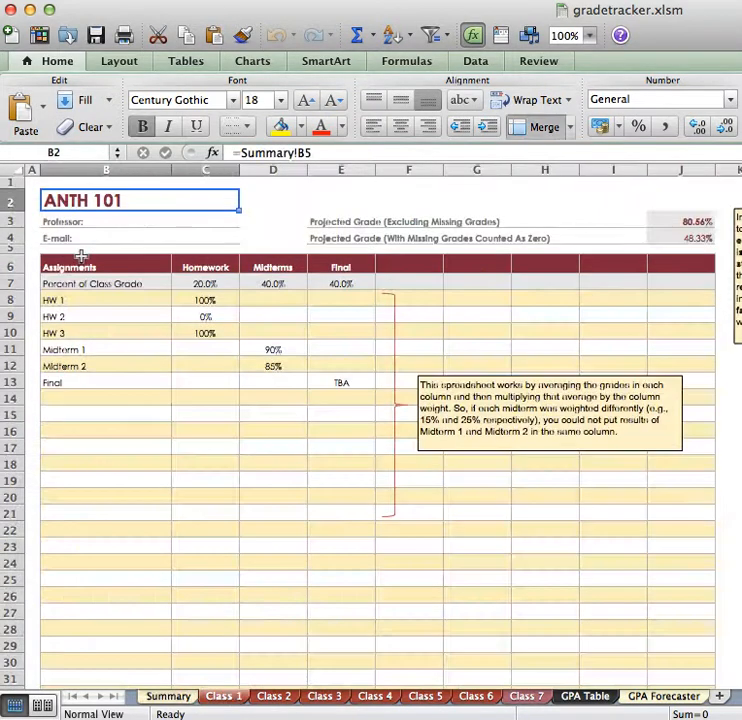
{"action": "type", "text": "M"}
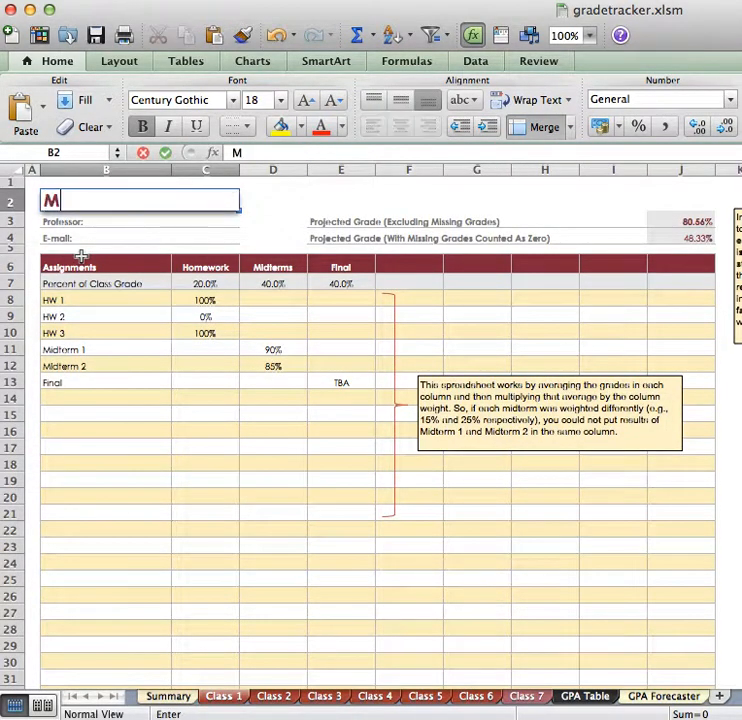
{"action": "type", "text": "ath 121"}
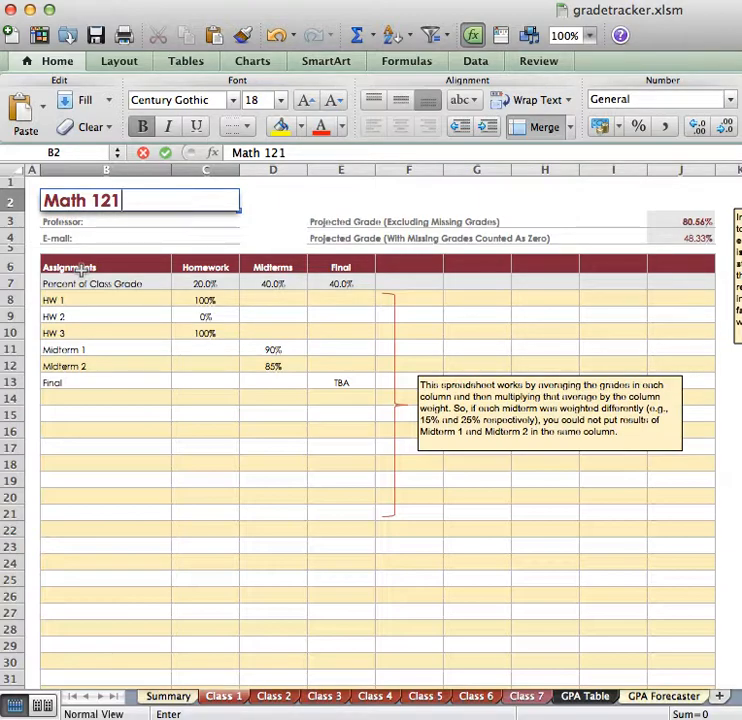
{"action": "left_click", "coordinate": [80, 268]}
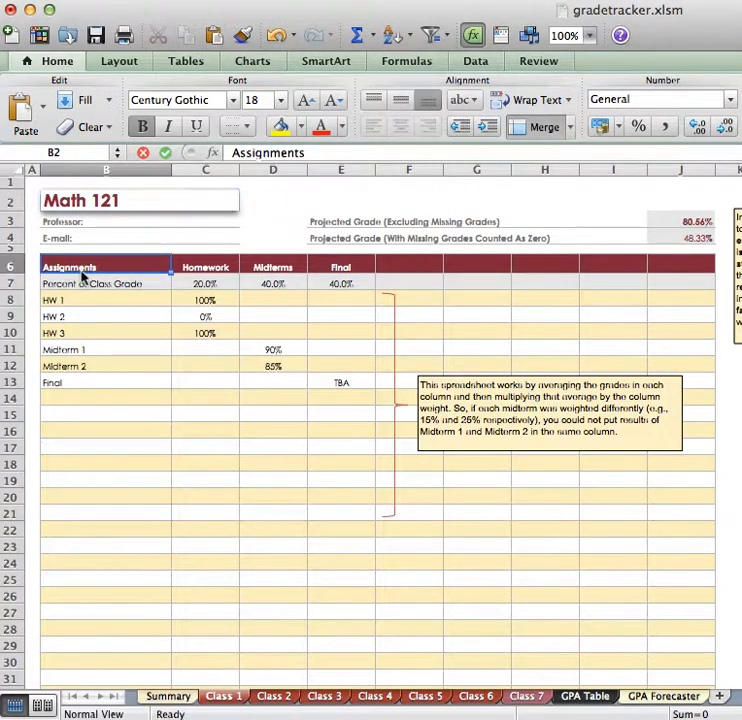
- Rename the Homework grade category column to "Quizzes"
{"action": "left_click", "coordinate": [207, 267]}
{"action": "type", "text": "Qui"}
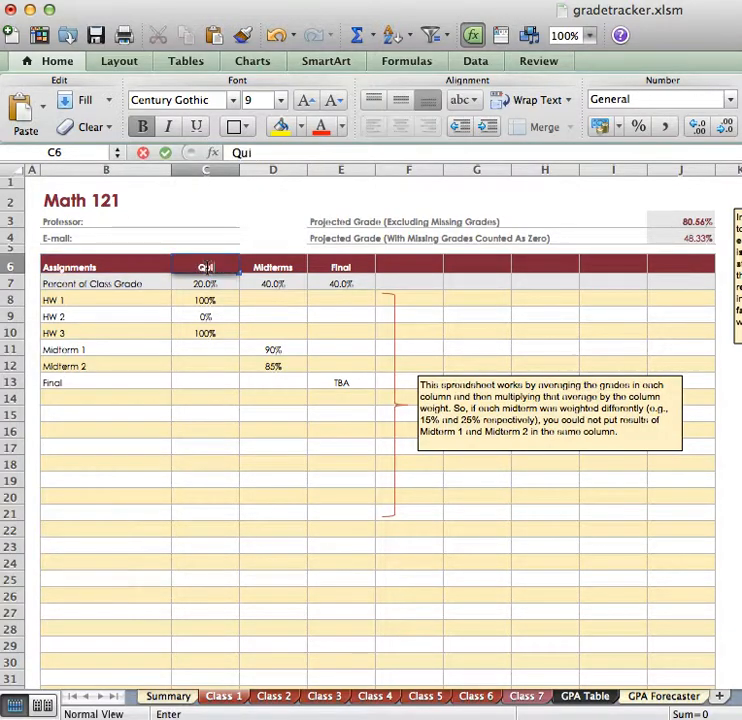
{"action": "type", "text": "zzes"}
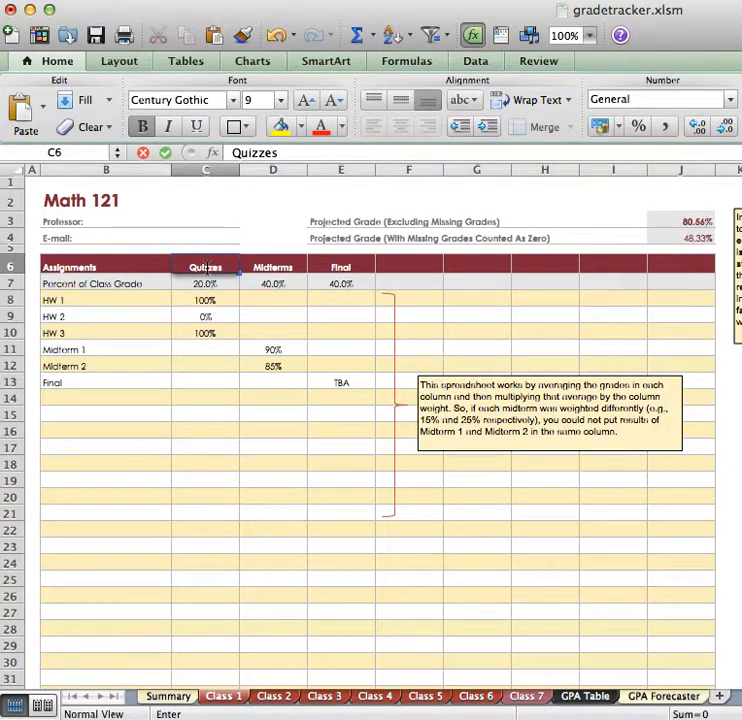
{"action": "left_click", "coordinate": [250, 272]}
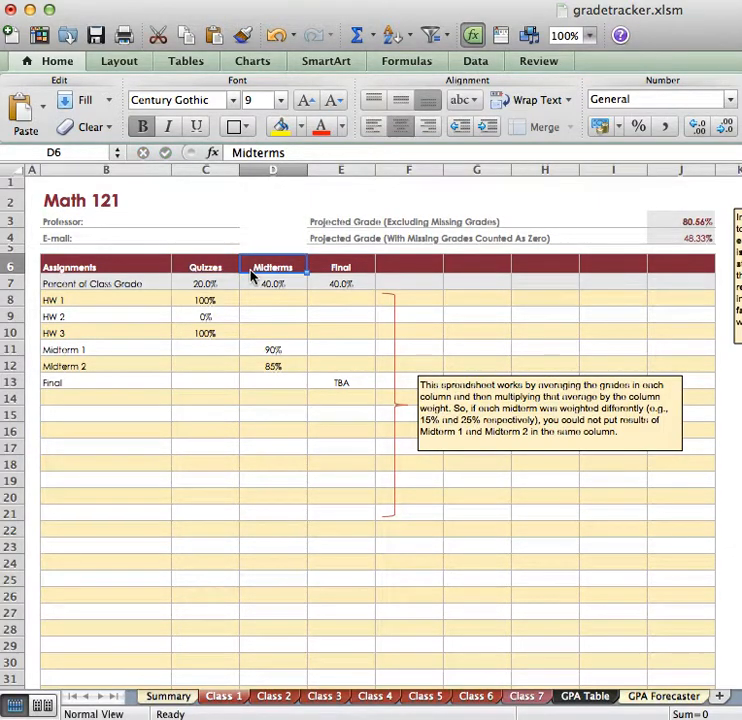
- Set the percent of class grade to 50% for Midterms and 30% for Final
{"action": "key", "text": "Tab"}
{"action": "key", "text": "Left"}
{"action": "key", "text": "Left"}
{"action": "key", "text": "Down"}
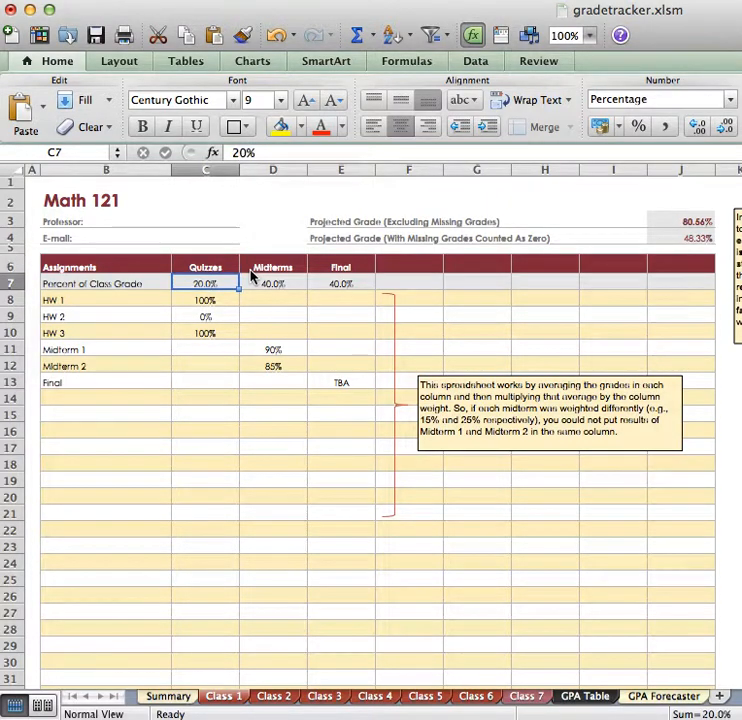
{"action": "key", "text": "Right"}
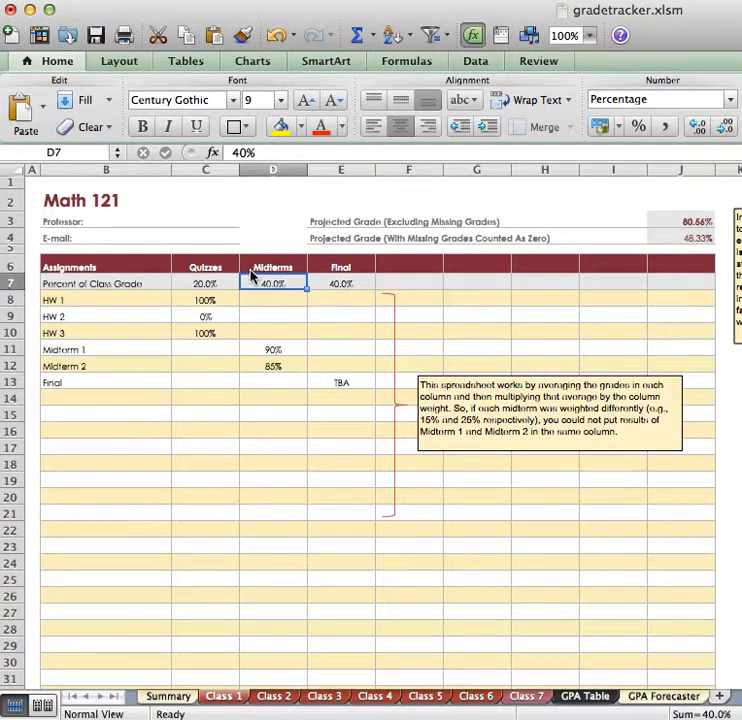
{"action": "type", "text": "50"}
{"action": "key", "text": "Return"}
{"action": "key", "text": "Right"}
{"action": "type", "text": "80"}
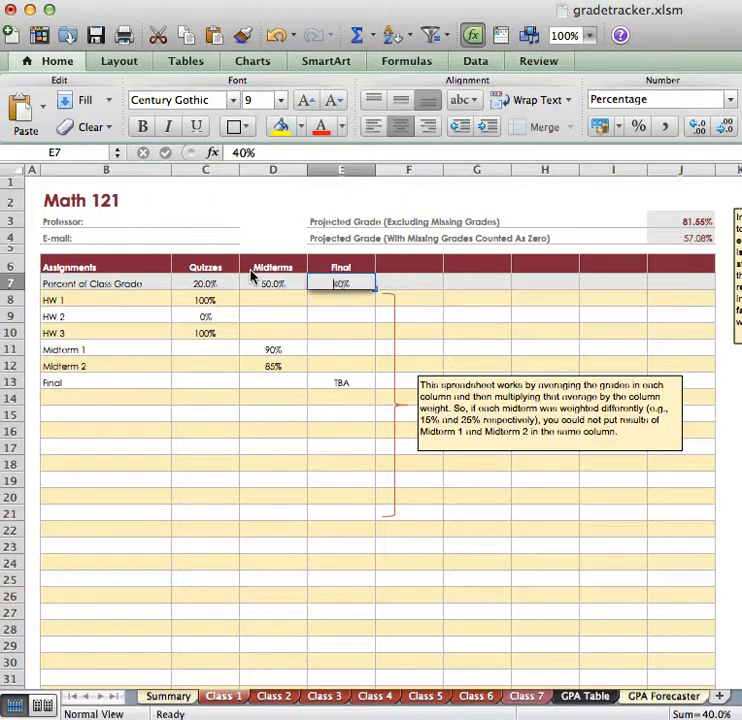
{"action": "key", "text": "BackSpace"}
{"action": "key", "text": "BackSpace"}
{"action": "type", "text": "30"}
{"action": "key", "text": "Return"}
{"action": "key", "text": "Up"}
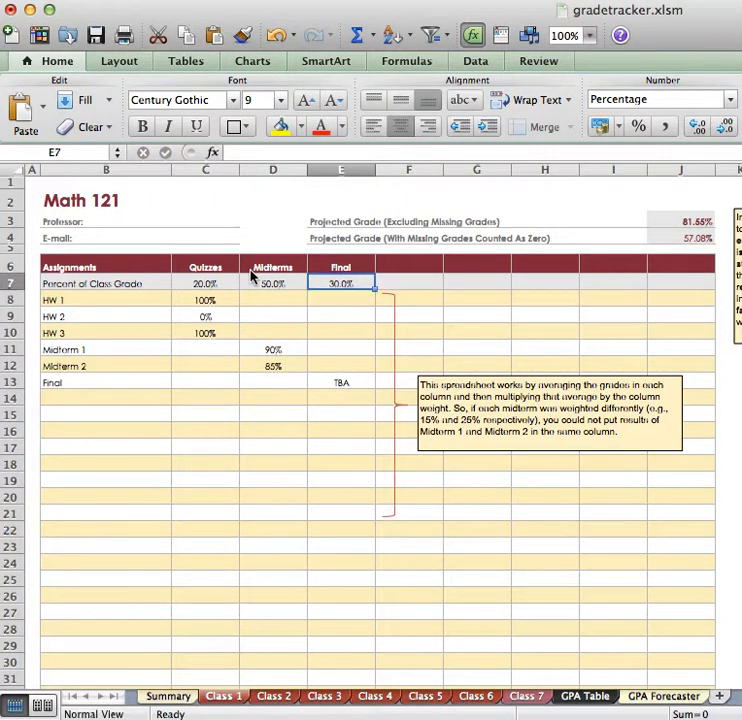
{"action": "key", "text": "Up"}
{"action": "key", "text": "Left"}
{"action": "key", "text": "Left"}
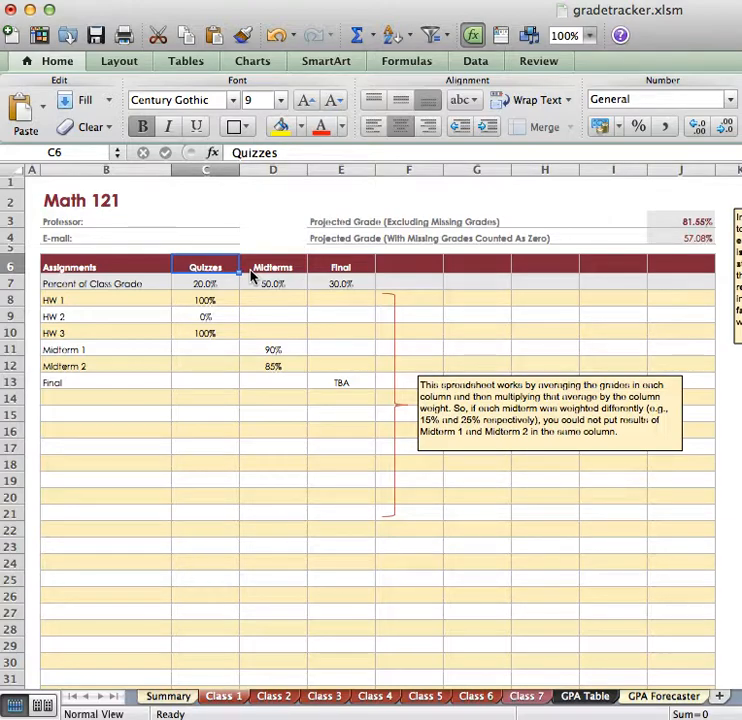
{"action": "key", "text": "Right"}
{"action": "key", "text": "Right"}
{"action": "key", "text": "Right"}
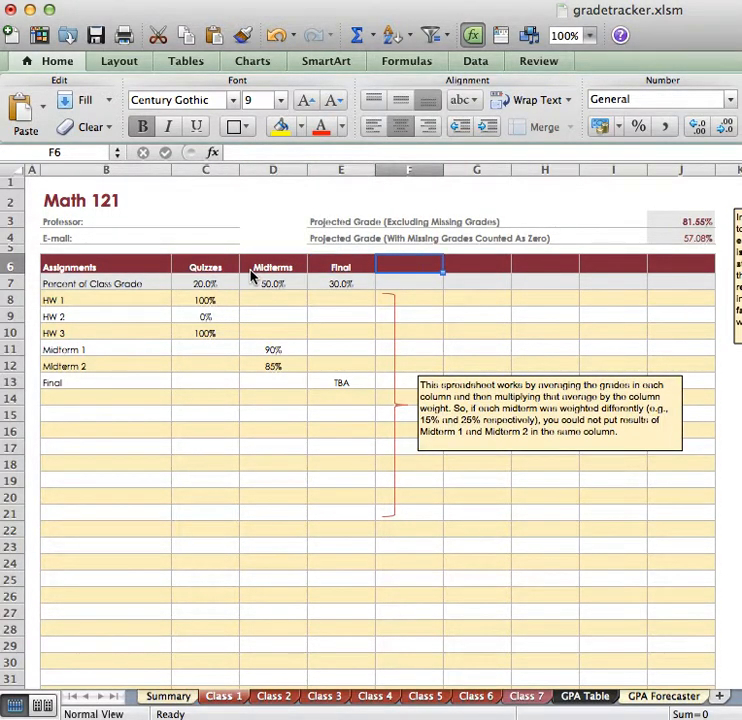
{"action": "type", "text": "Paper"}
{"action": "key", "text": "BackSpace"}
{"action": "key", "text": "BackSpace"}
{"action": "key", "text": "BackSpace"}
{"action": "key", "text": "BackSpace"}
{"action": "key", "text": "BackSpace"}
{"action": "left_click", "coordinate": [251, 275]}
- Rename the three homework assignments HW 1 to HW 3 as "QUIZ 1", "QUIZ 2" and "QUIZ 3"
{"action": "key", "text": "Left"}
{"action": "key", "text": "Left"}
{"action": "key", "text": "Down"}
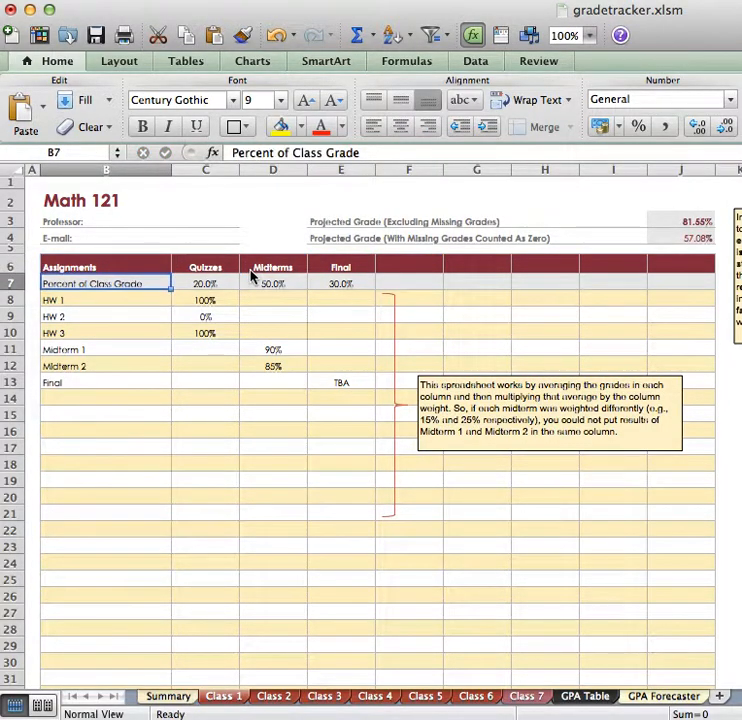
{"action": "key", "text": "Down"}
{"action": "type", "text": "QUIZ"}
{"action": "type", "text": " !"}
{"action": "key", "text": "BackSpace"}
{"action": "type", "text": "1"}
{"action": "key", "text": "Return"}
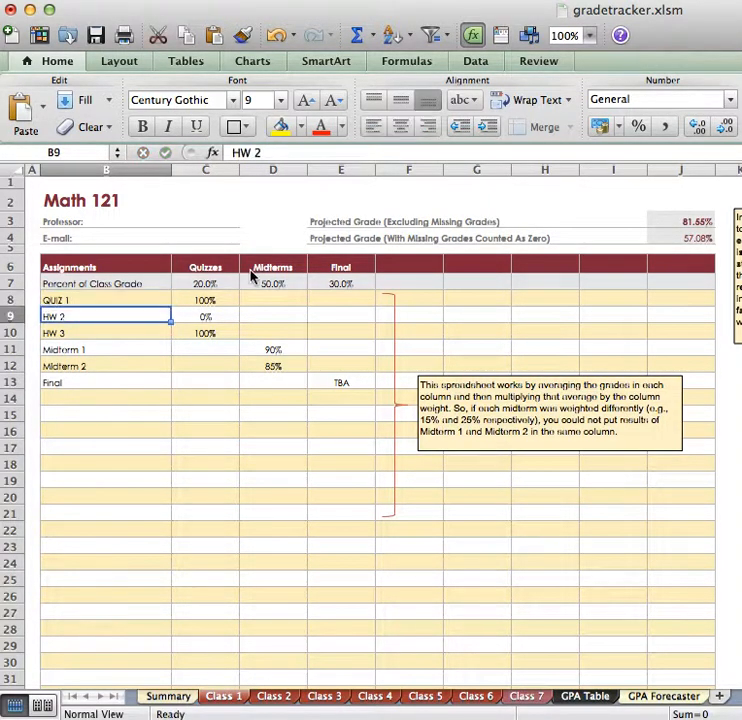
{"action": "type", "text": "QUIZ 2"}
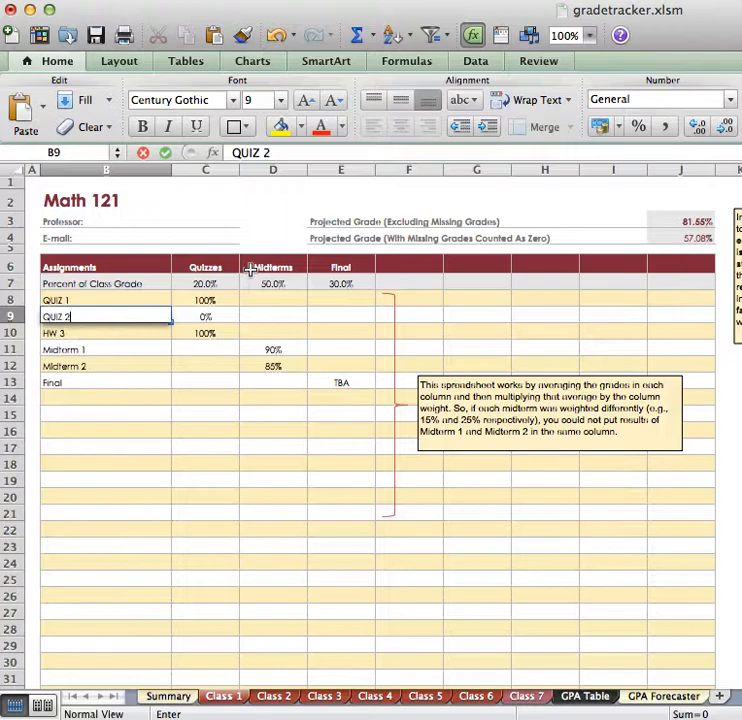
{"action": "key", "text": "Return"}
{"action": "type", "text": "QUIZ 3"}
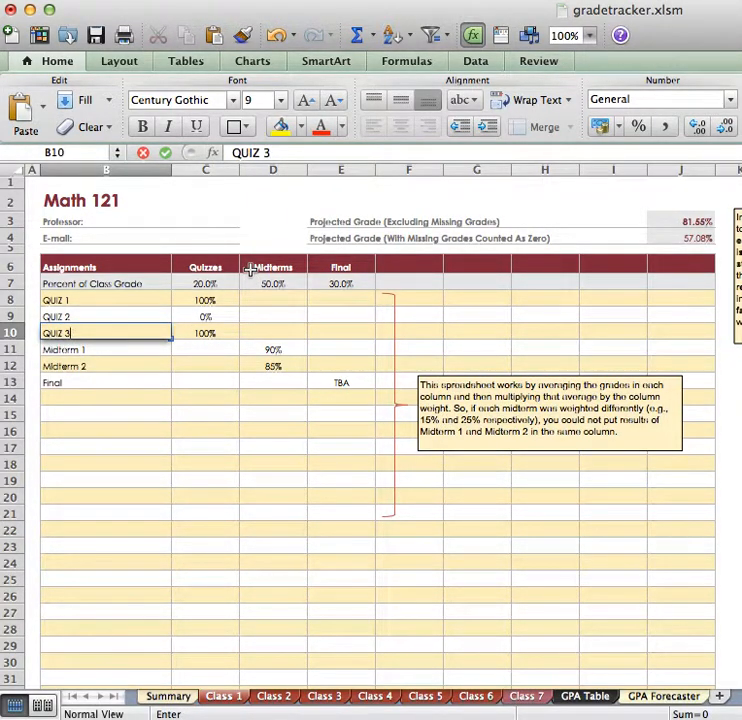
{"action": "key", "text": "Tab"}
{"action": "key", "text": "Tab"}
- Clear the sample grades of Midterm 2 and Midterm 1 in the Midterms column
{"action": "key", "text": "Down"}
{"action": "key", "text": "Down"}
{"action": "key", "text": "BackSpace"}
{"action": "key", "text": "Up"}
{"action": "key", "text": "BackSpace"}
- Clear the sample grades of all three quizzes in the Quizzes column
{"action": "key", "text": "Left"}
{"action": "key", "text": "Left"}
{"action": "key", "text": "Right"}
{"action": "key", "text": "BackSpace"}
{"action": "key", "text": "Up"}
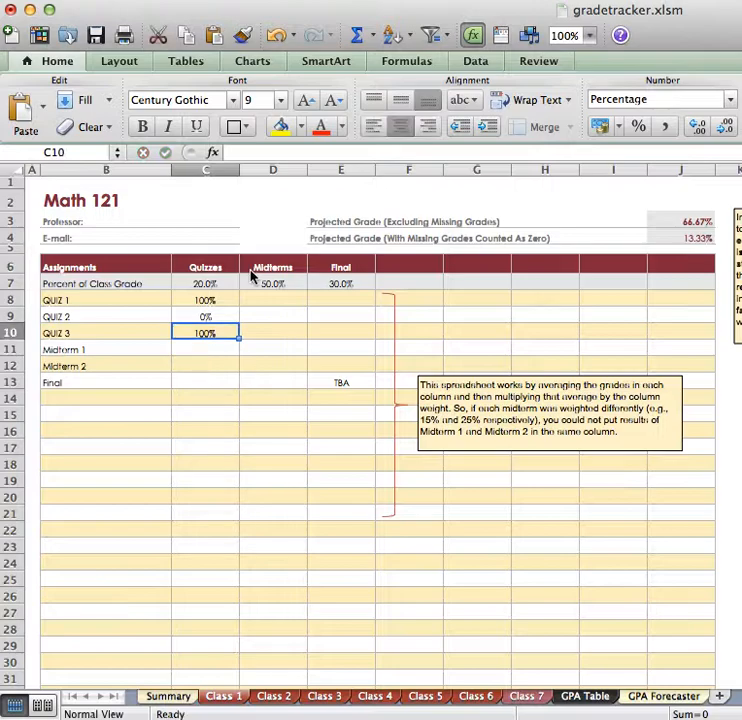
{"action": "key", "text": "BackSpace"}
{"action": "key", "text": "Up"}
{"action": "key", "text": "BackSpace"}
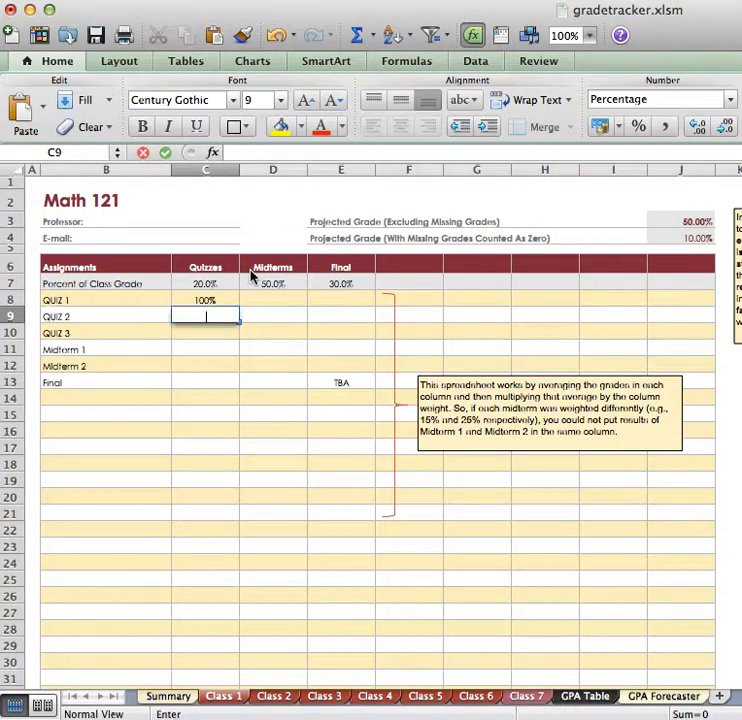
{"action": "key", "text": "Up"}
{"action": "key", "text": "Left"}
{"action": "key", "text": "Right"}
{"action": "key", "text": "BackSpace"}
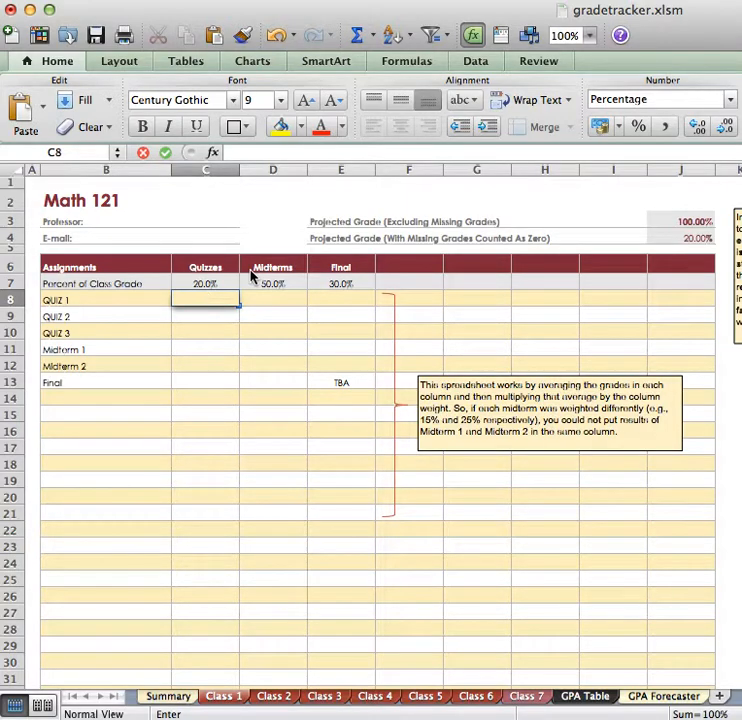
- Switch to the Class 2 sheet and replace its title with "CHEM 101"
{"action": "left_click", "coordinate": [271, 698]}
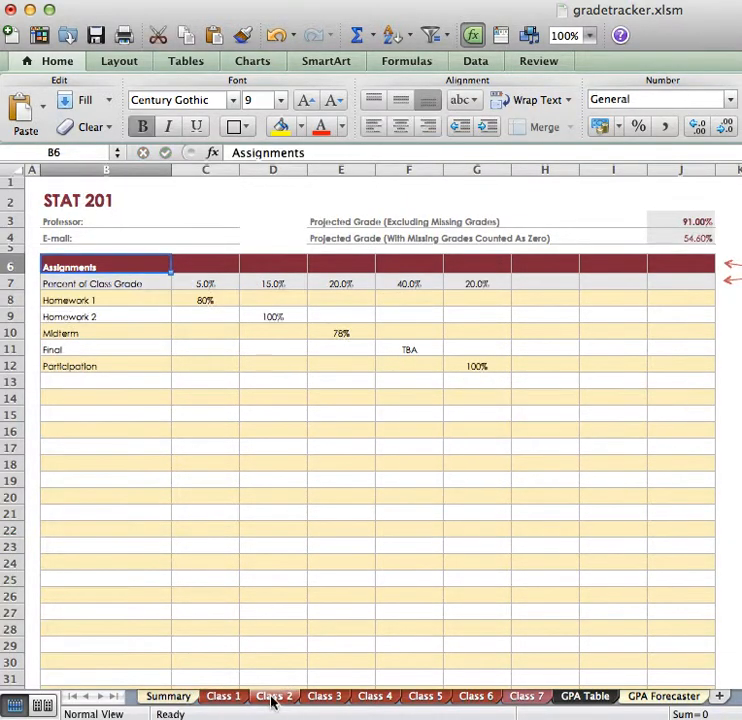
{"action": "left_click", "coordinate": [91, 200]}
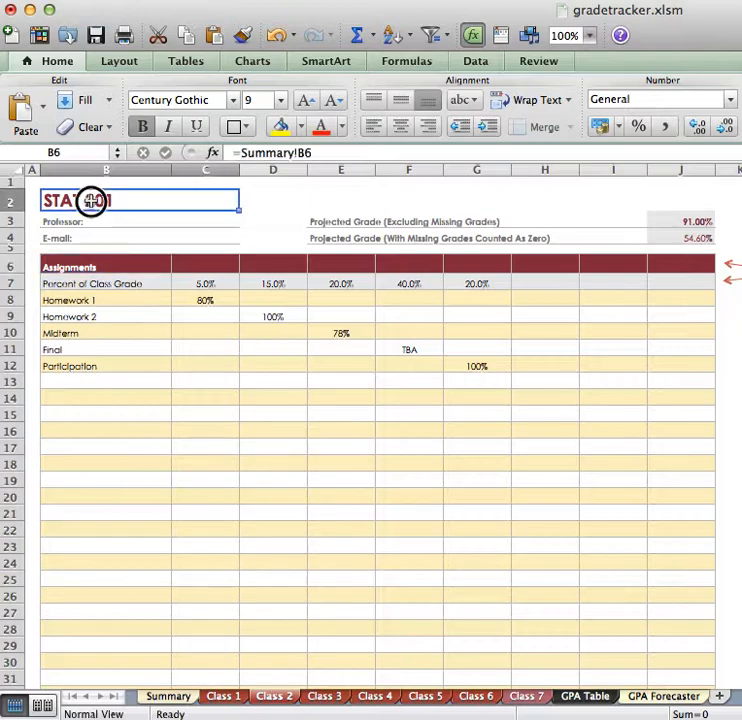
{"action": "type", "text": "CHEM 101"}
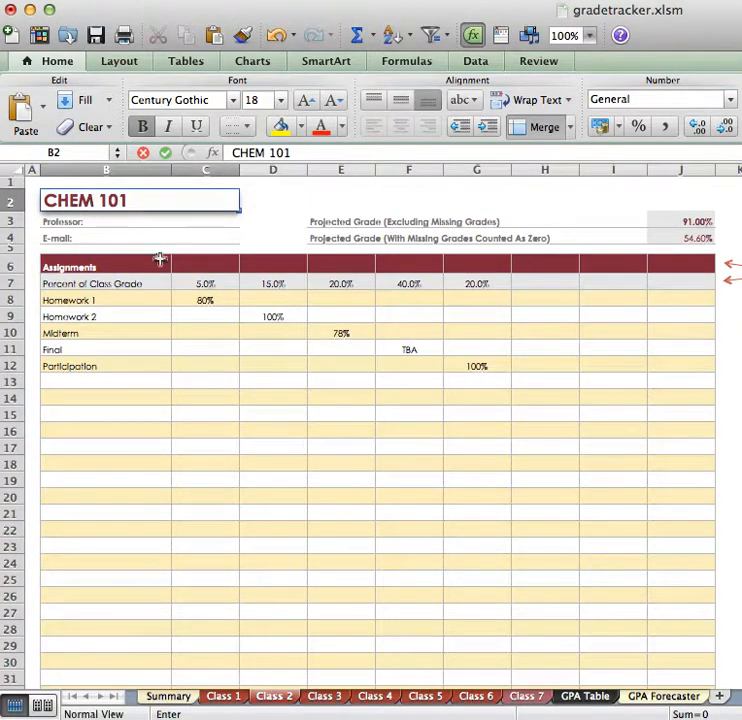
- Label the first three grade category columns of the CHEM 101 sheet "LAB", "Homework" and "Finals"
{"action": "left_click", "coordinate": [198, 267]}
{"action": "type", "text": "LA"}
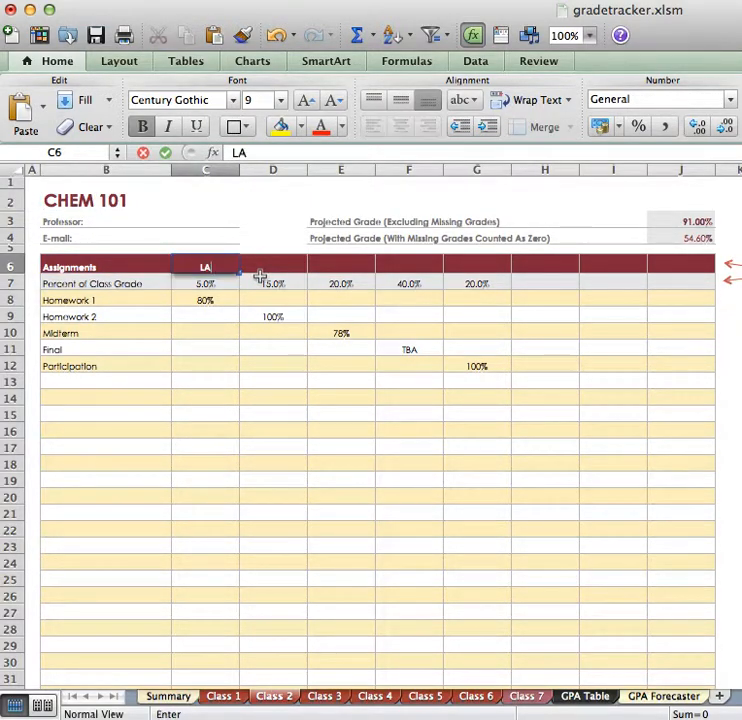
{"action": "type", "text": "B"}
{"action": "key", "text": "Tab"}
{"action": "type", "text": "Home"}
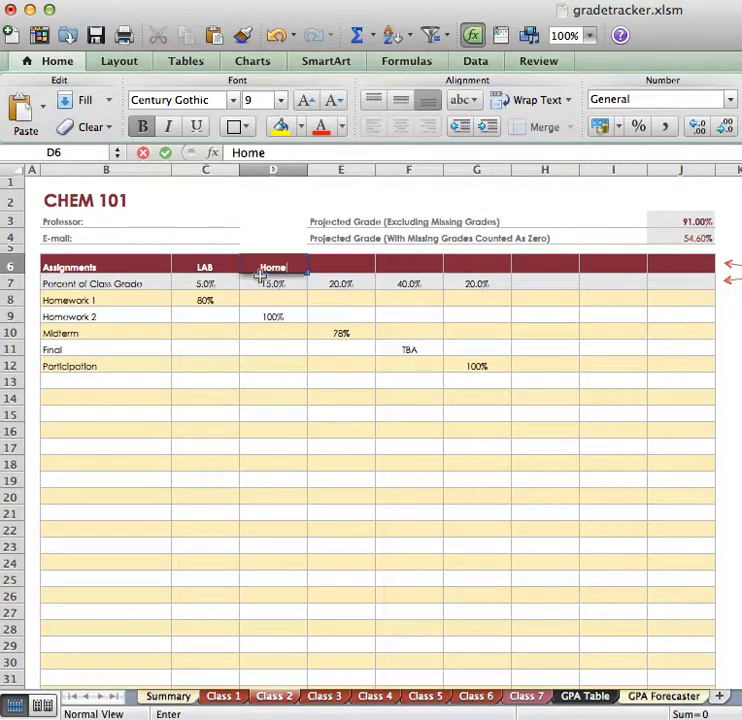
{"action": "type", "text": "work"}
{"action": "key", "text": "Tab"}
{"action": "type", "text": "Finals"}
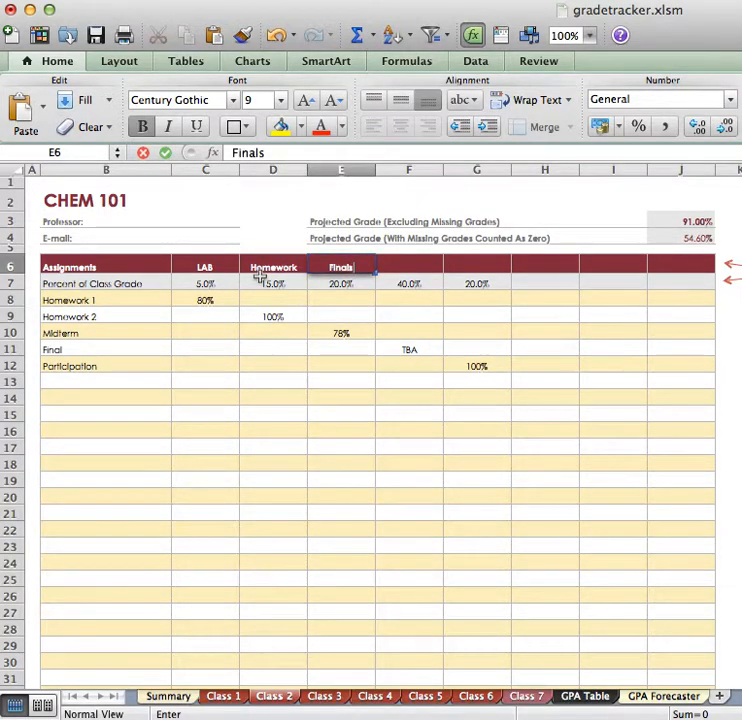
- Return to the Math 121 sheet and enter quiz grades of 85%, 85% and 100% for QUIZ 1 to QUIZ 3
{"action": "left_click", "coordinate": [224, 697]}
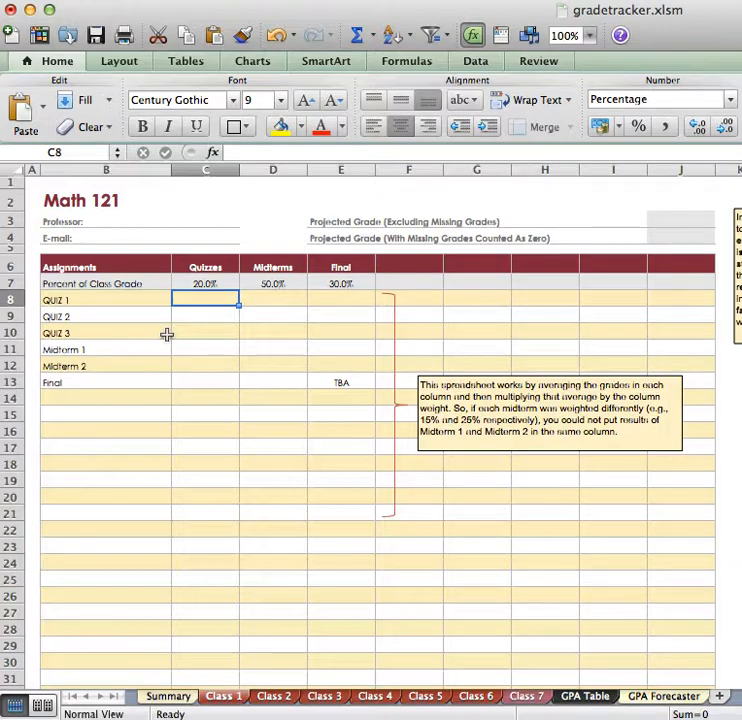
{"action": "type", "text": "85"}
{"action": "key", "text": "Return"}
{"action": "type", "text": "85"}
{"action": "key", "text": "Return"}
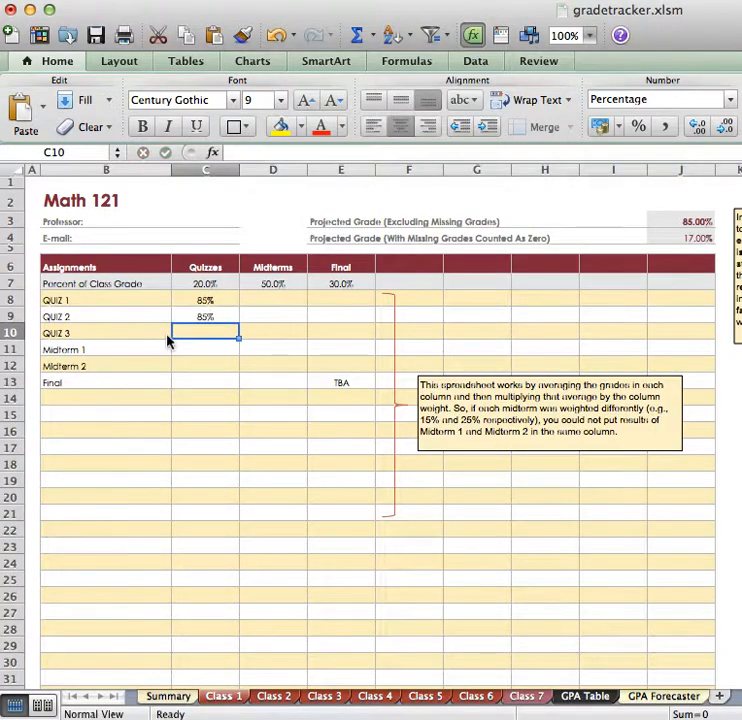
{"action": "type", "text": "100"}
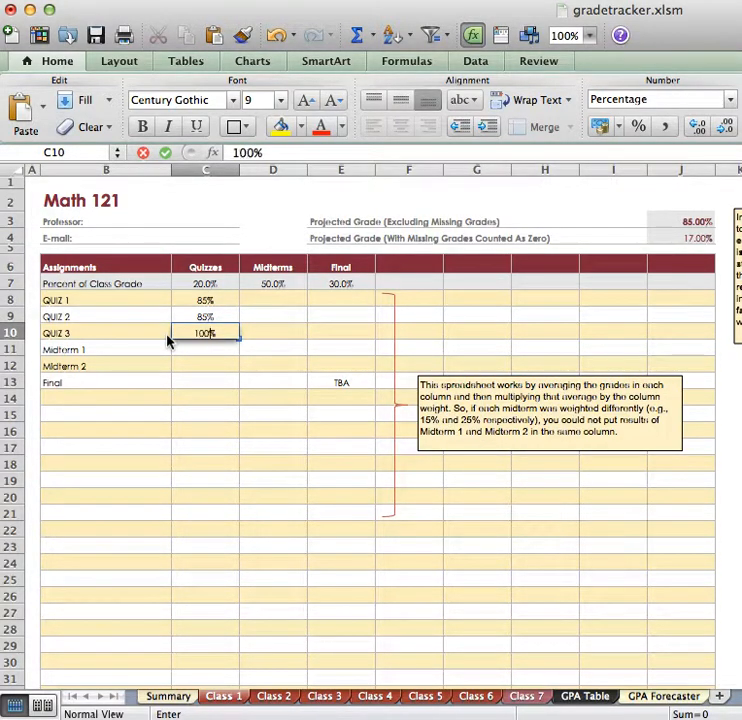
{"action": "key", "text": "Return"}
- Enter grades of 50% for Midterm 1 and 85% for Midterm 2, and select the Final's grade cell
{"action": "key", "text": "Tab"}
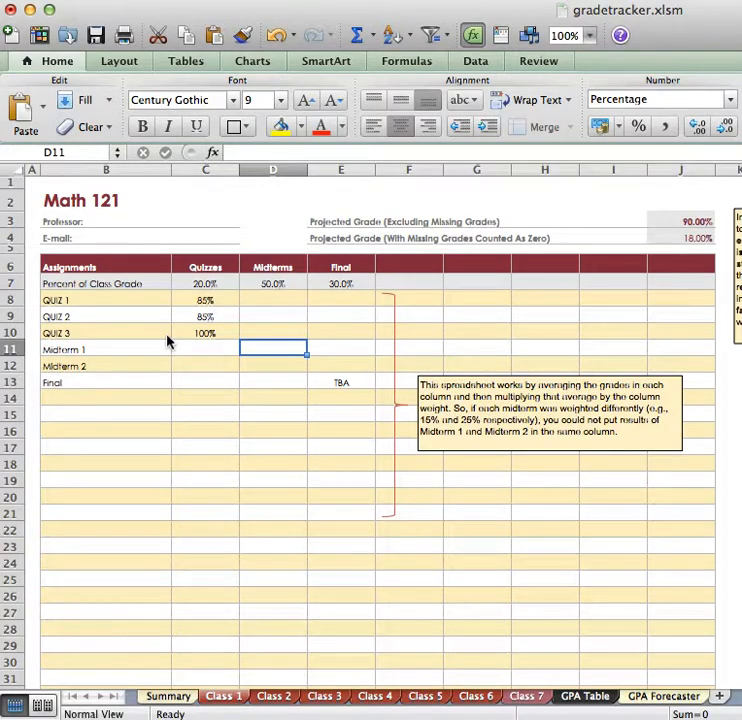
{"action": "type", "text": "50"}
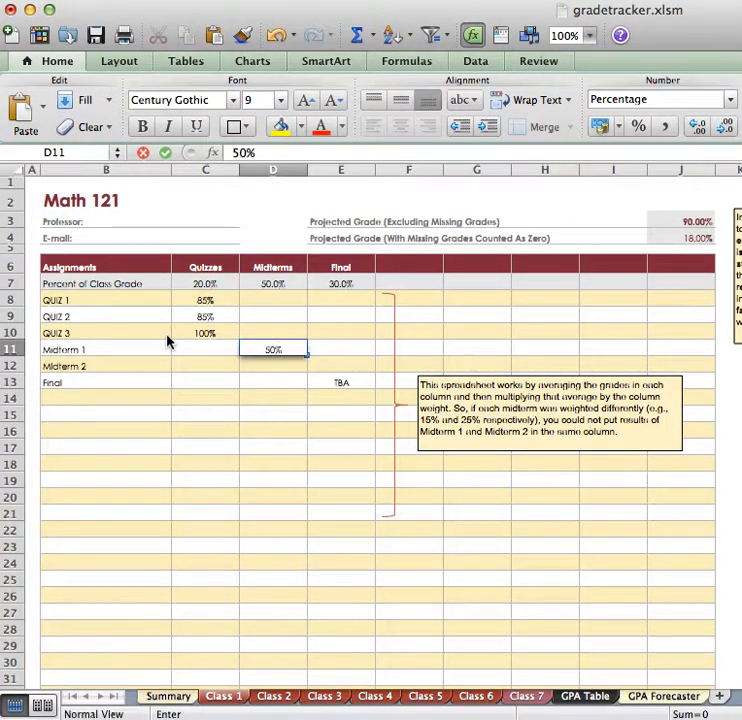
{"action": "key", "text": "Return"}
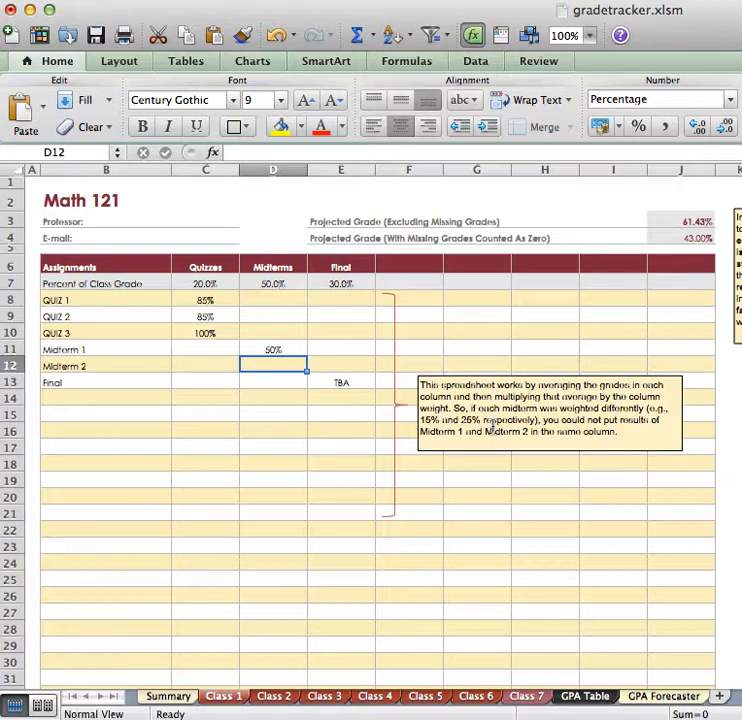
{"action": "type", "text": "85"}
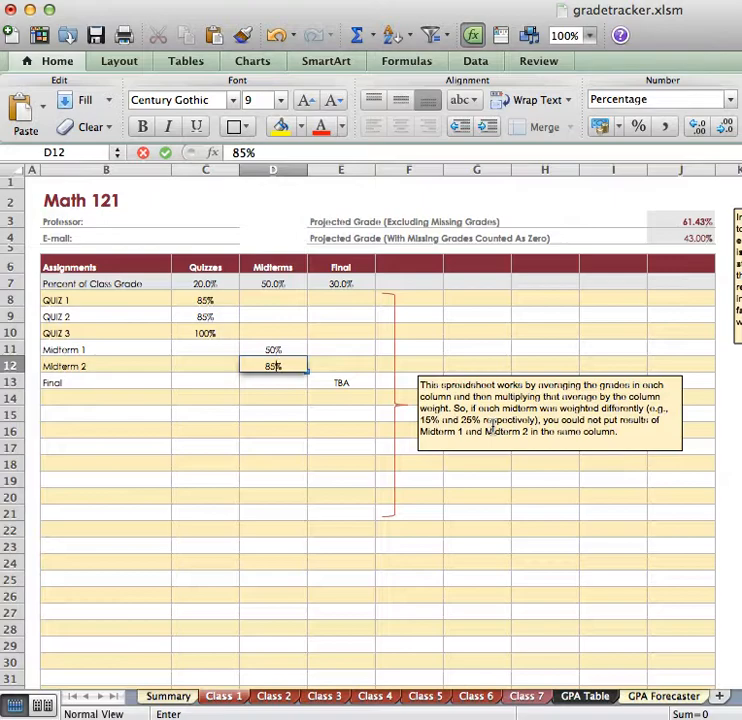
{"action": "left_click", "coordinate": [340, 372]}
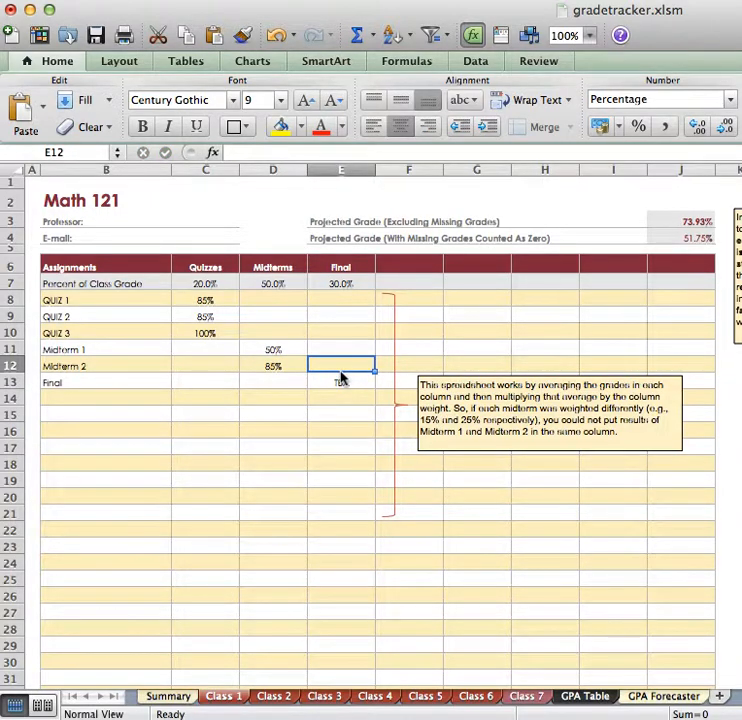
{"action": "left_click", "coordinate": [341, 378]}
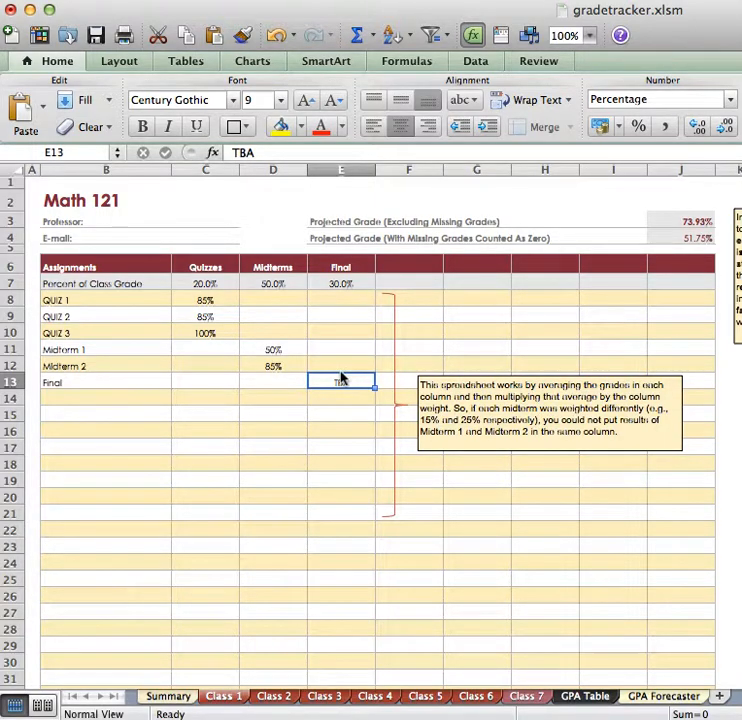
- Enter a trial grade of 75% for the Final in the Math 121 sheet
{"action": "type", "text": "75"}
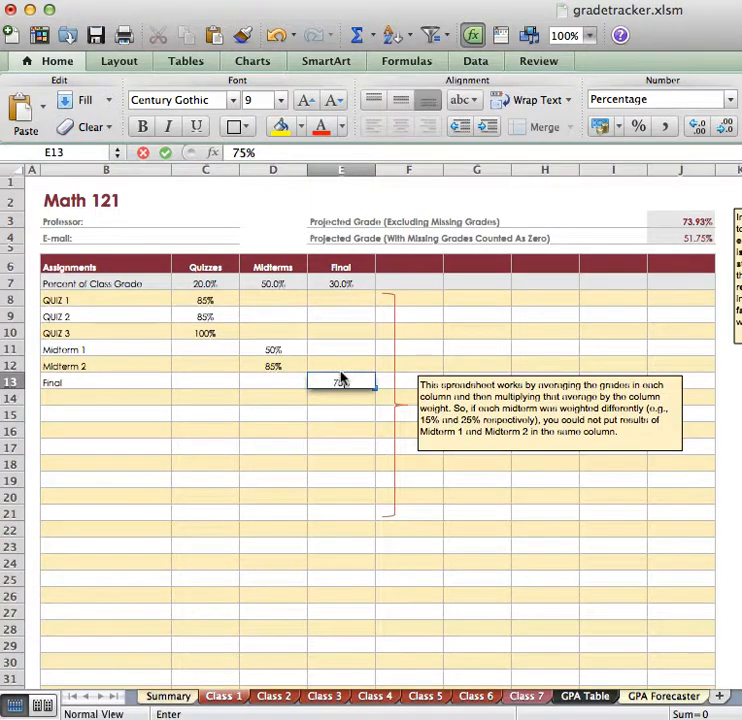
{"action": "key", "text": "Return"}
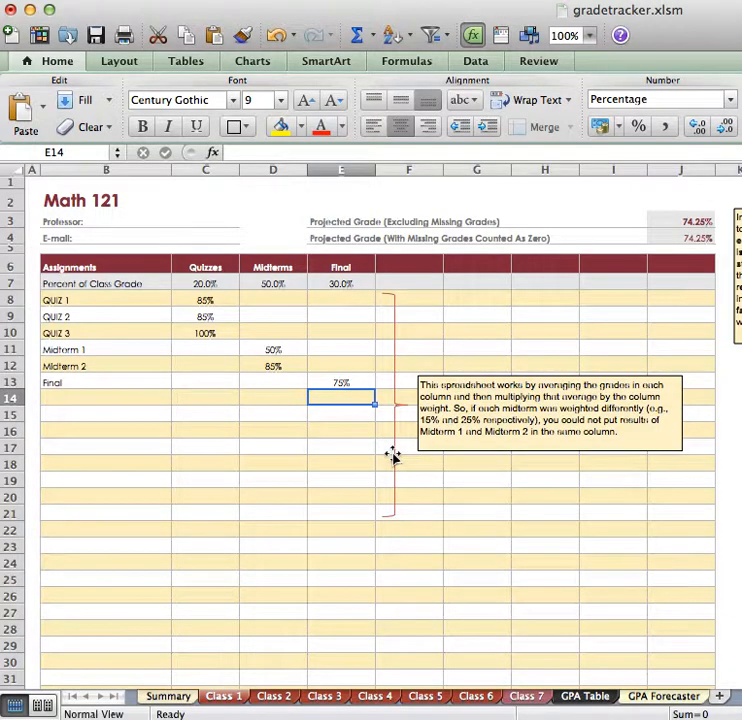
{"action": "key", "text": "Up"}
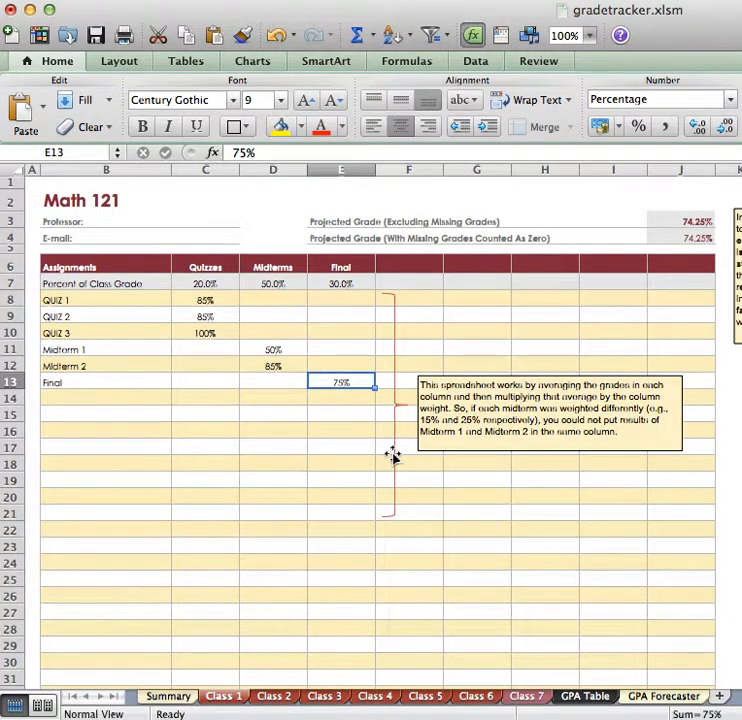
- Set the Final's grade to 100% in the Math 121 sheet
{"action": "type", "text": "100"}
{"action": "key", "text": "Return"}
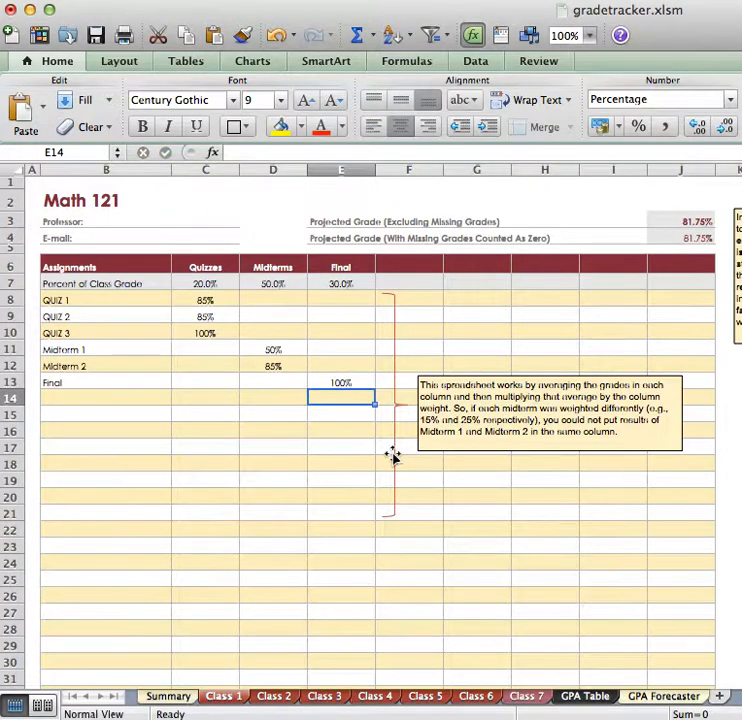
{"action": "key", "text": "Up"}
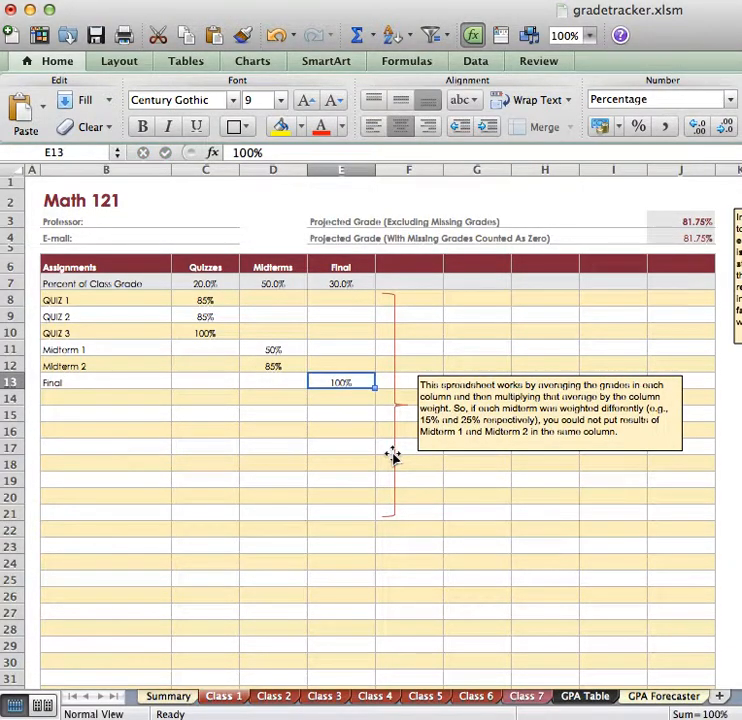
{"action": "key", "text": "Up"}
{"action": "key", "text": "Left"}
{"action": "key", "text": "Up"}
{"action": "key", "text": "Down"}
{"action": "key", "text": "Right"}
{"action": "key", "text": "Down"}
{"action": "key", "text": "Down"}
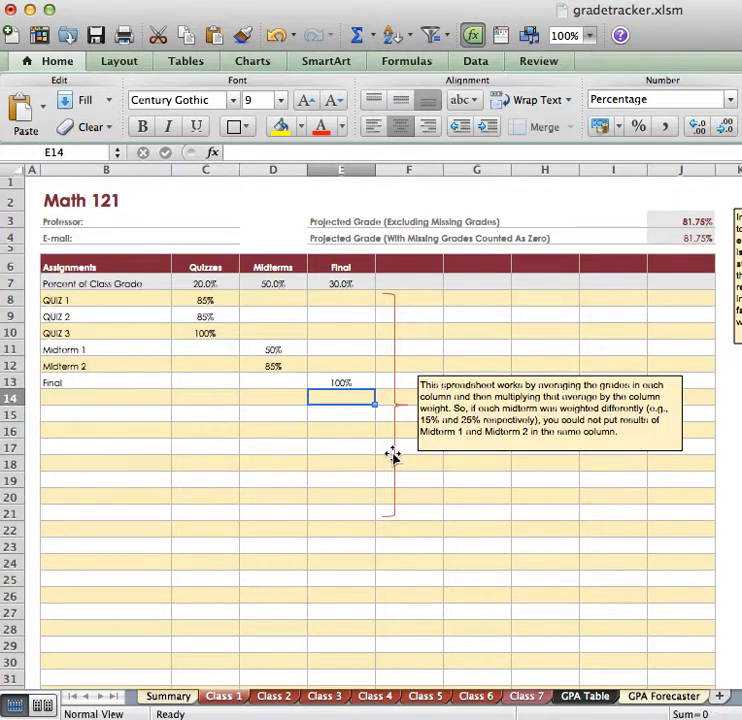
{"action": "key", "text": "Up"}
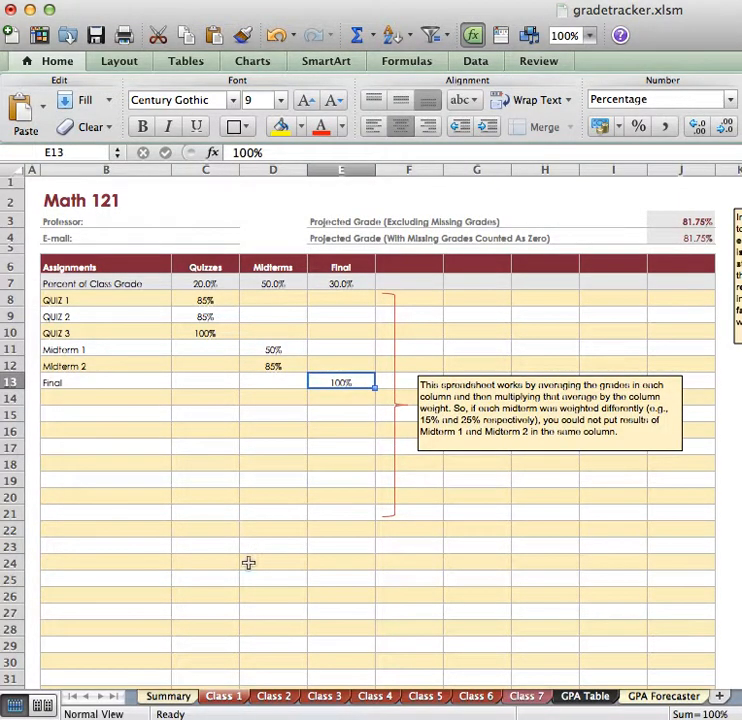
- Switch to the Summary sheet and replace the first class with "Math 121" at 4 credits
{"action": "left_click", "coordinate": [176, 699]}
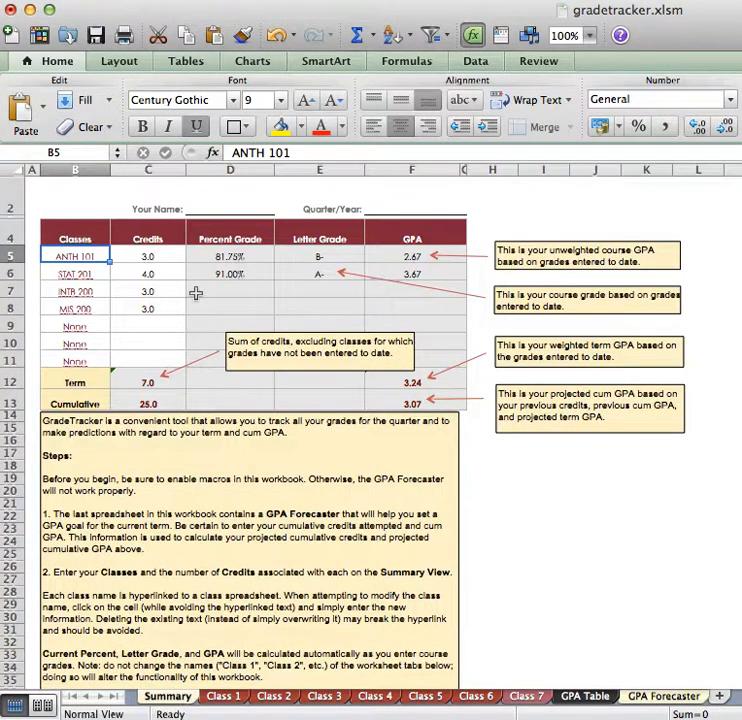
{"action": "type", "text": "Math 121"}
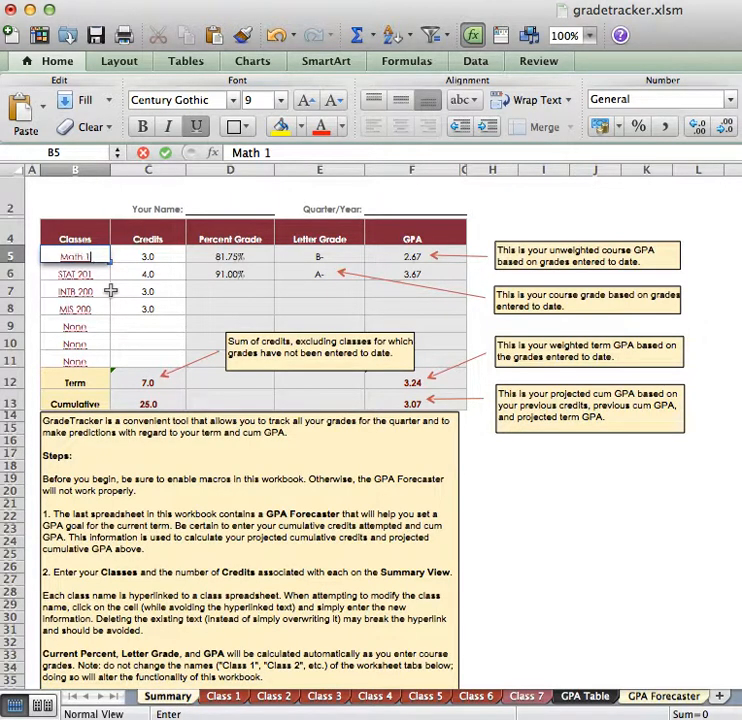
{"action": "key", "text": "Tab"}
{"action": "type", "text": "4"}
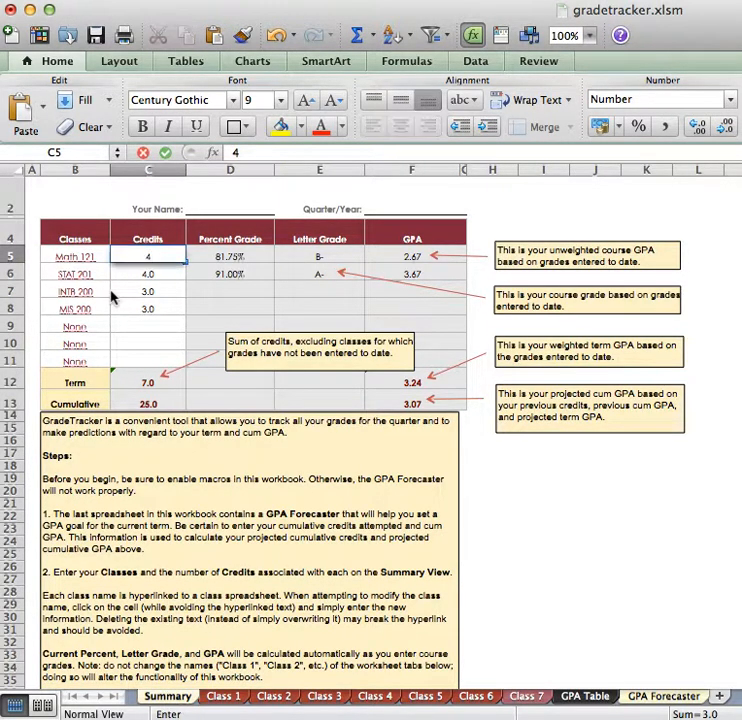
{"action": "key", "text": "Return"}
- Replace the second class in the Summary list with "CHEM 101" and set its credits to 3.5
{"action": "key", "text": "Left"}
{"action": "type", "text": "CHEM 101"}
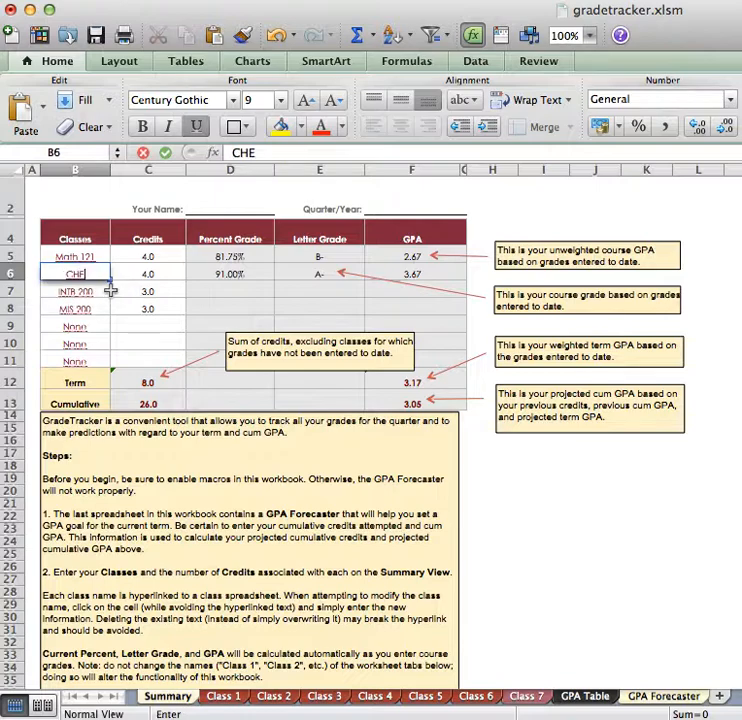
{"action": "key", "text": "Tab"}
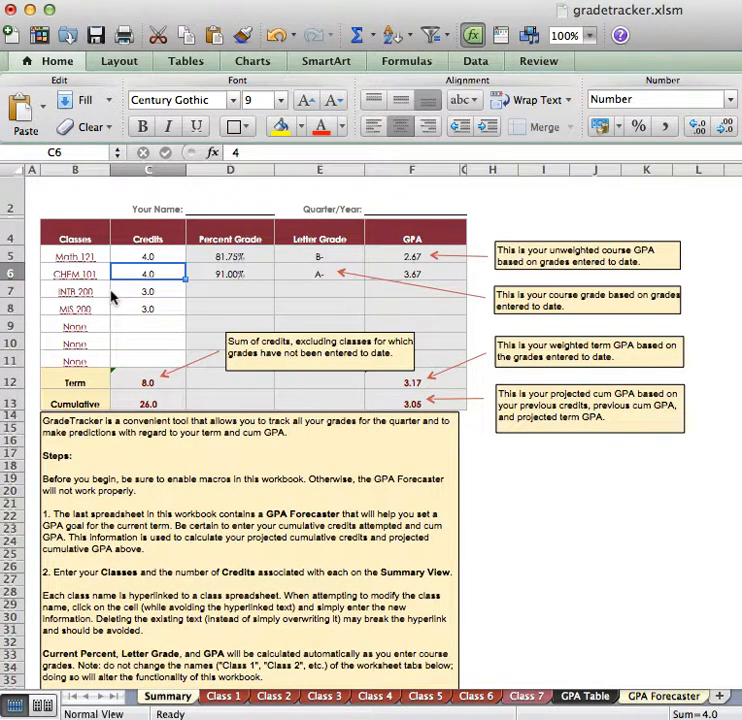
{"action": "type", "text": "3.5"}
{"action": "key", "text": "Return"}
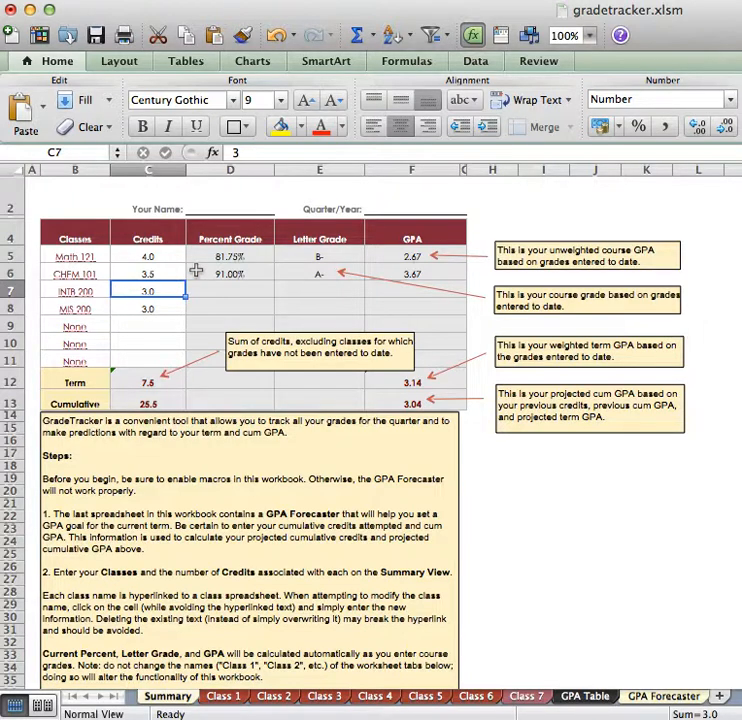
- Examine the GPA values of Math 121 and CHEM 101 and the CHEM 101 letter grade in the Summary table
{"action": "left_click", "coordinate": [430, 257]}
{"action": "left_click", "coordinate": [421, 276]}
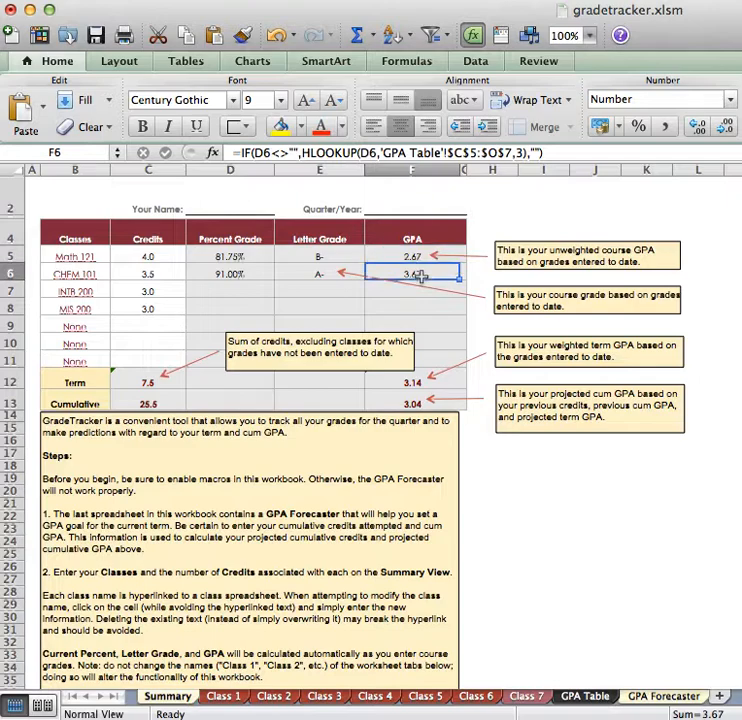
{"action": "left_click", "coordinate": [339, 276]}
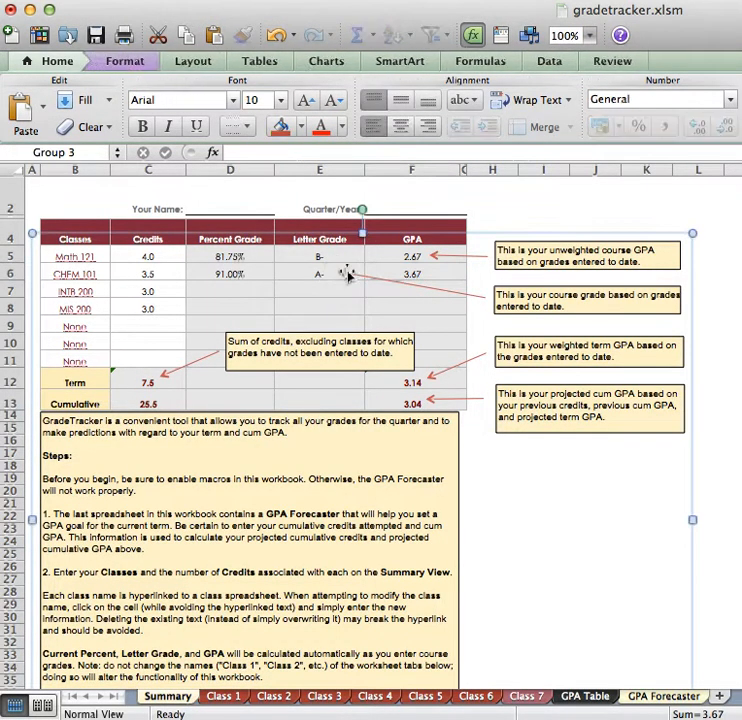